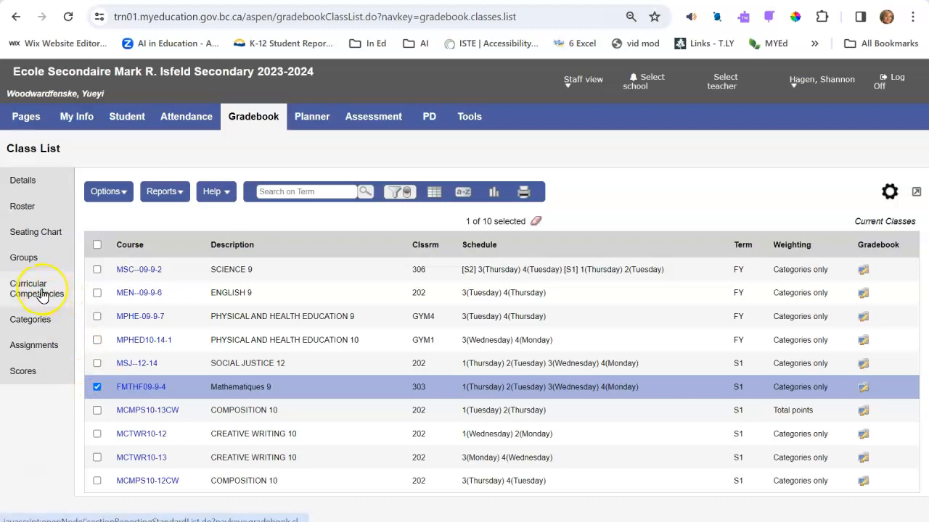
Start a new section reporting standard in the curricular competencies of the selected Mathematiques 9 class.
click(42, 296)
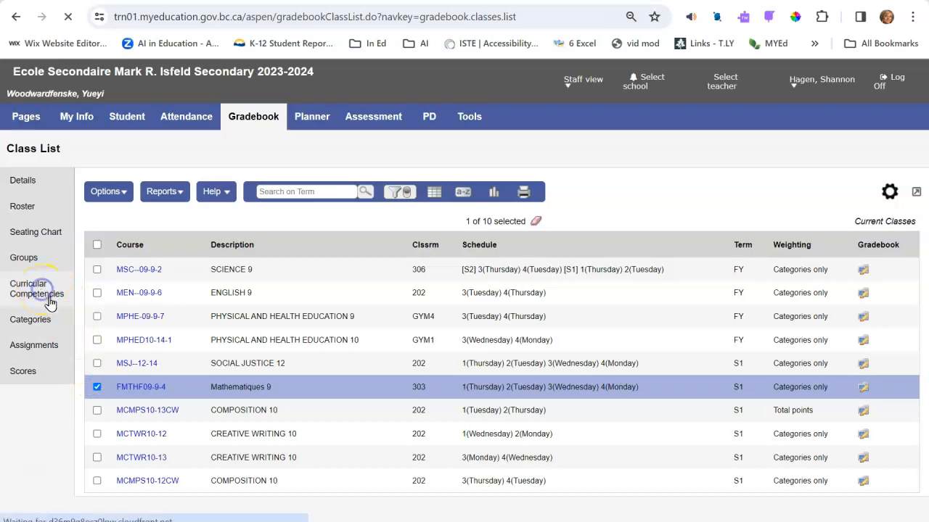
click(123, 192)
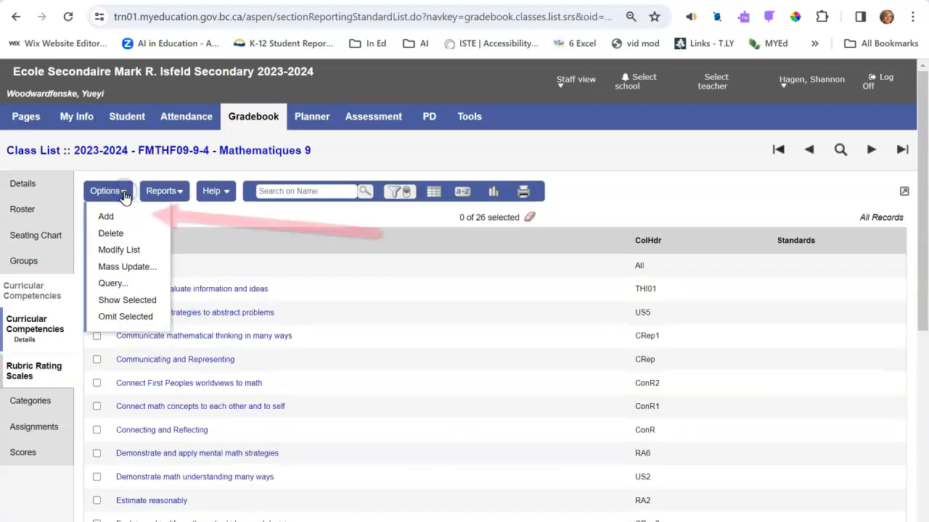
click(124, 224)
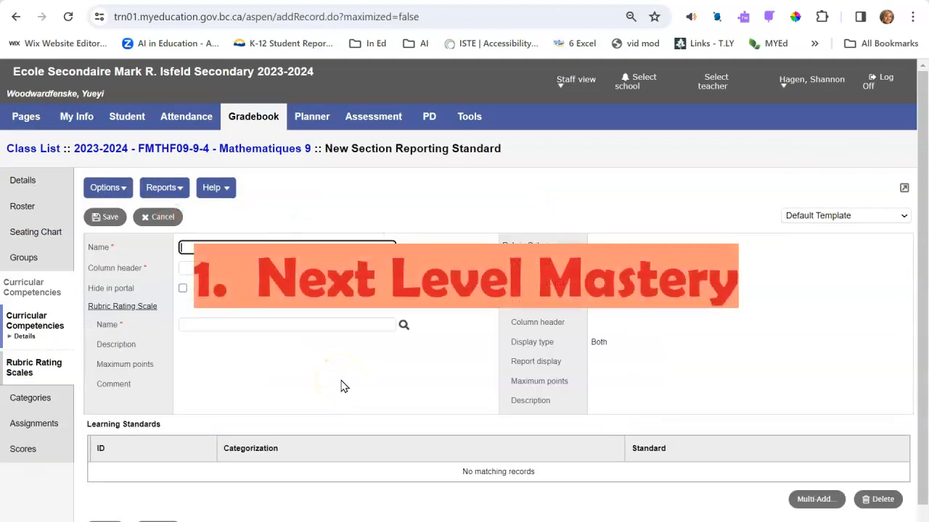
click(342, 384)
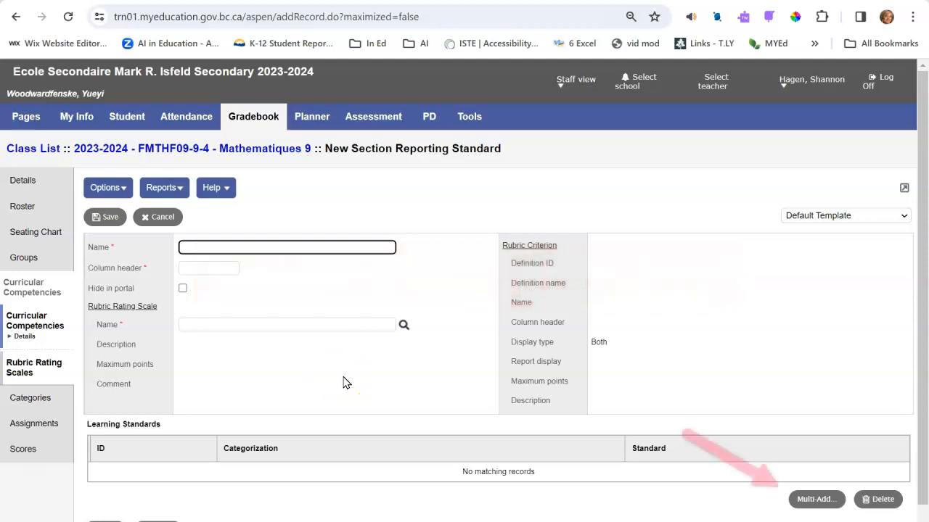
Open the picker for adding multiple learning standards and search it for "core french".
click(813, 499)
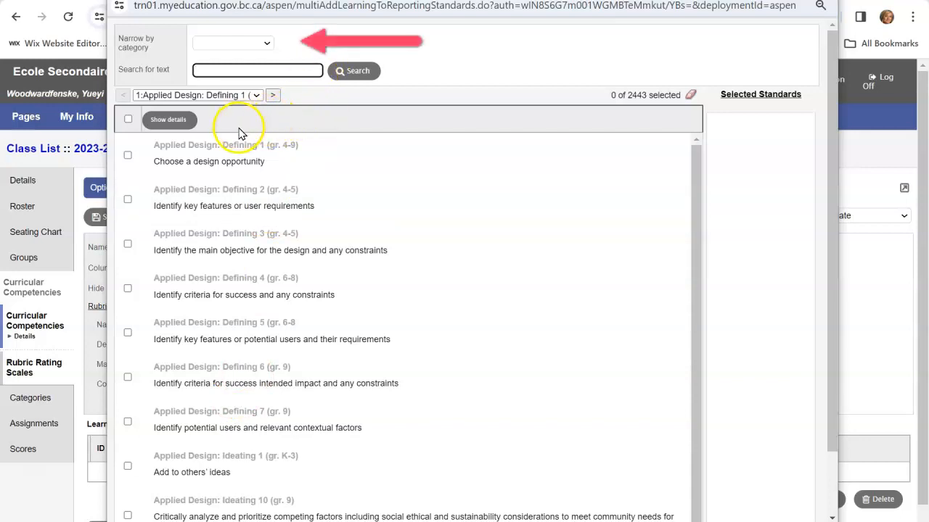
click(267, 44)
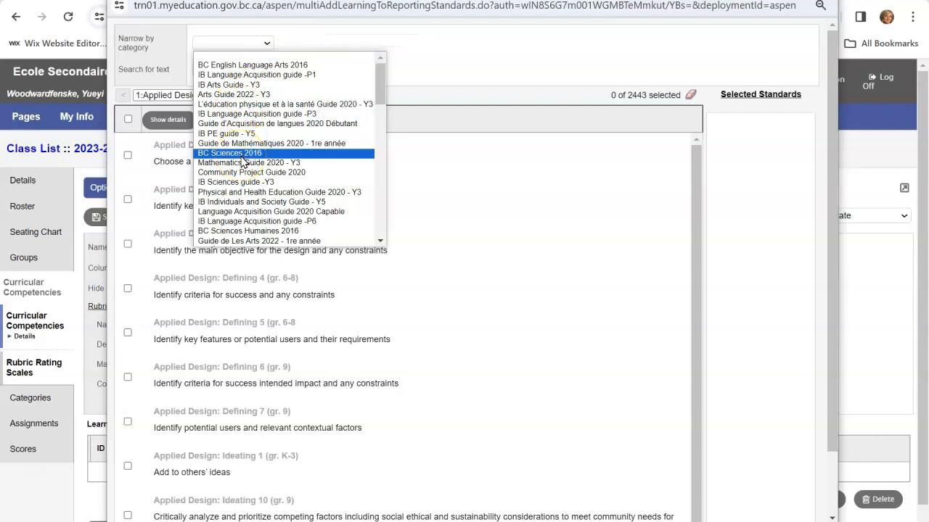
click(432, 54)
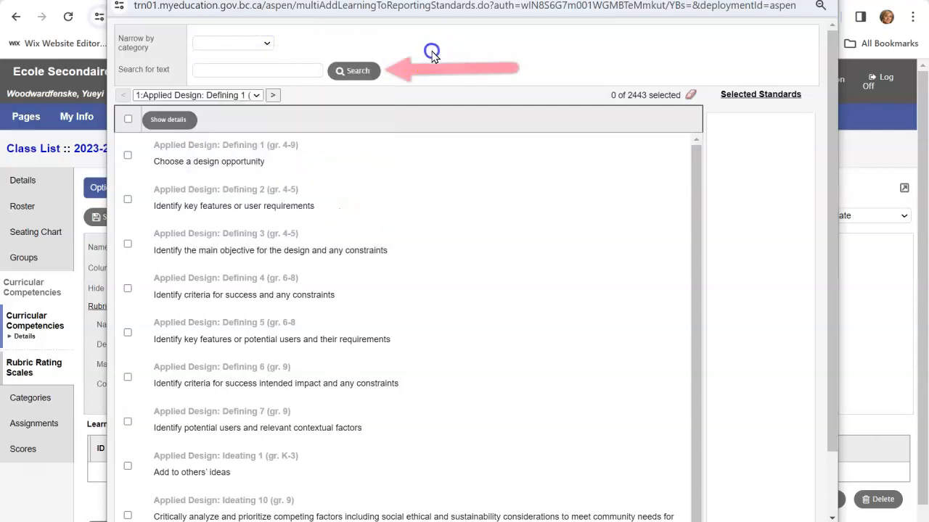
click(292, 69)
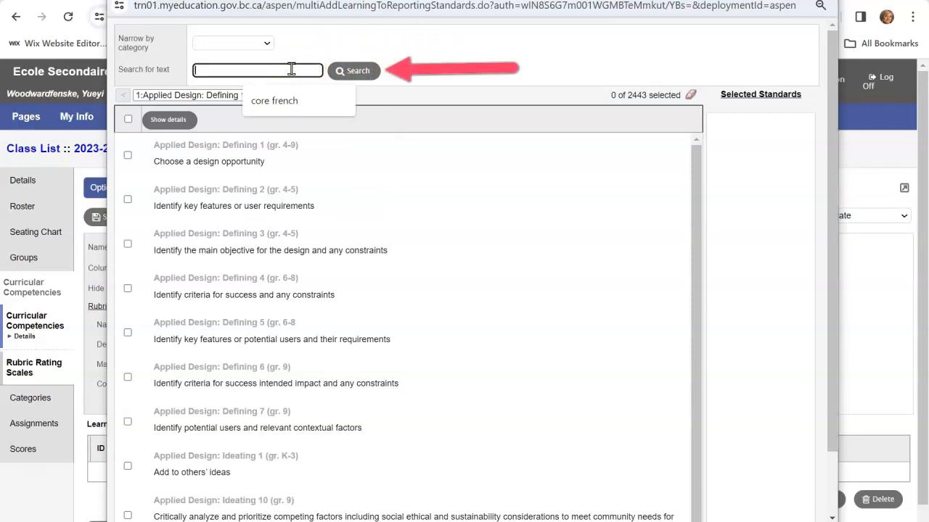
click(292, 101)
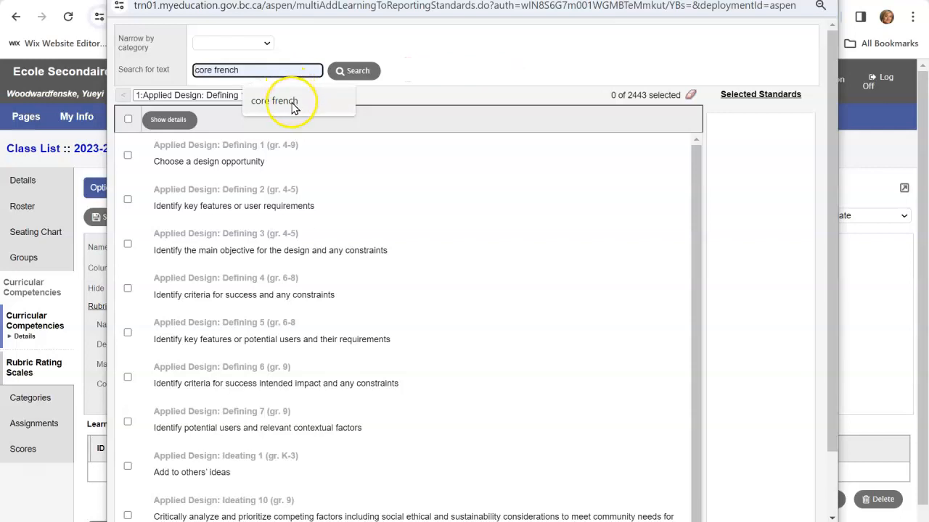
click(293, 106)
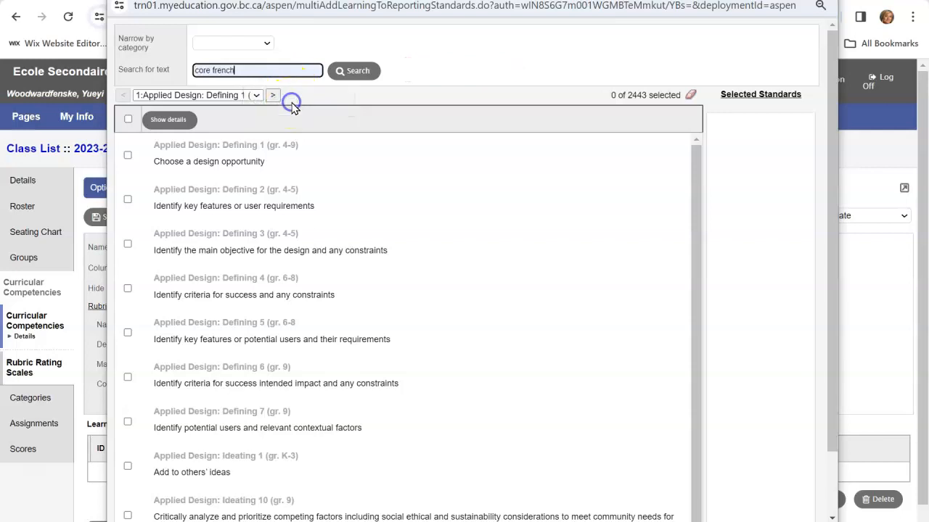
click(345, 73)
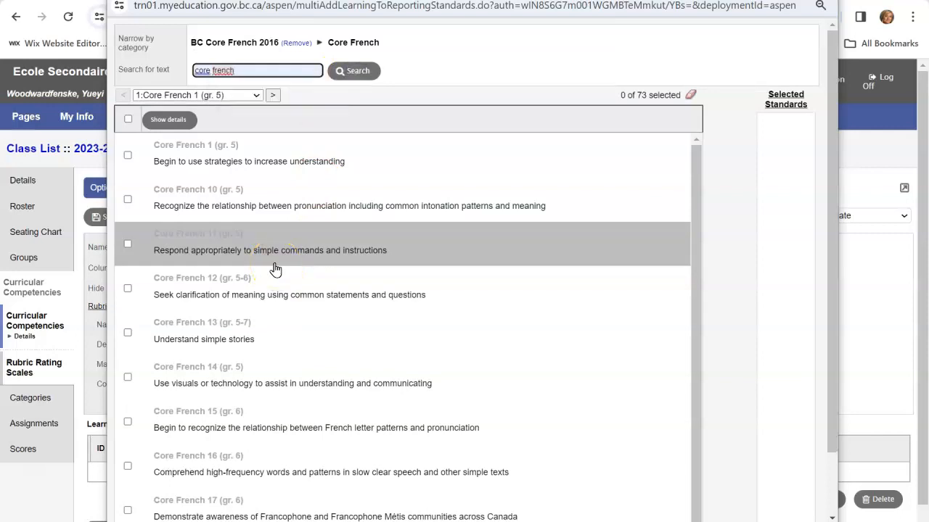
Go to the results page starting with Core French 46 and add Core French 48 (gr. 8) as the learning standard.
scroll(274, 269, down, 1)
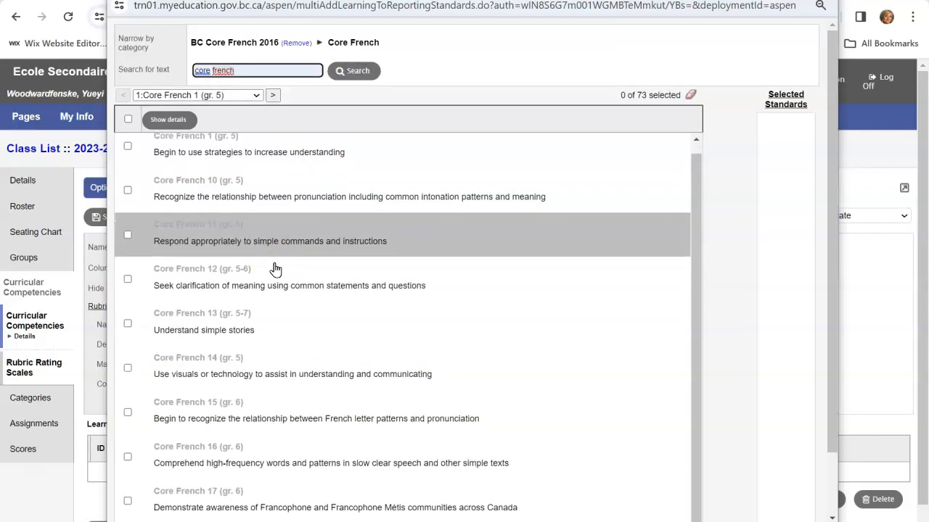
click(257, 95)
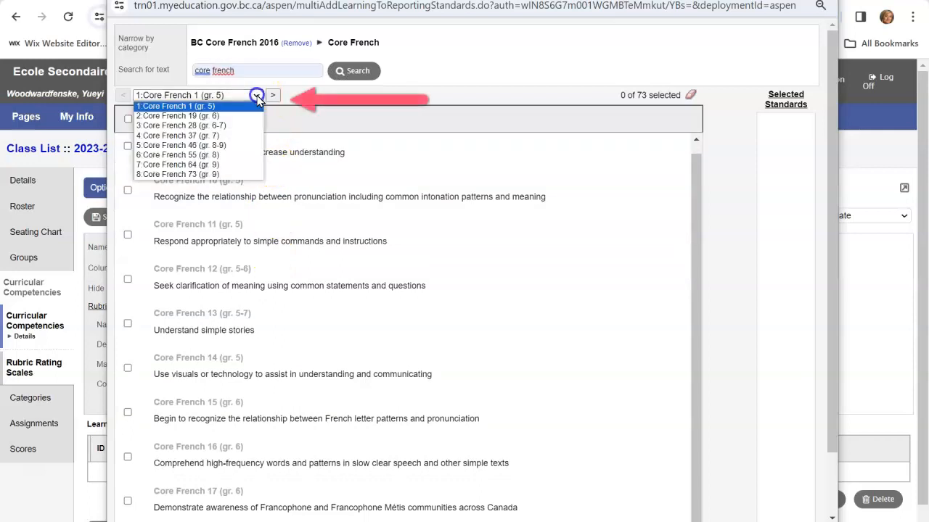
click(225, 147)
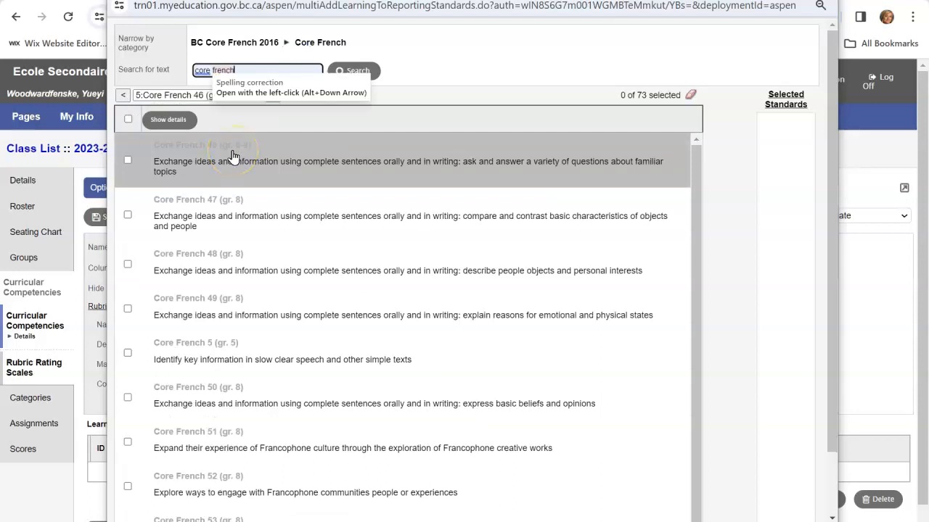
click(128, 267)
scroll(464, 319, down, 1)
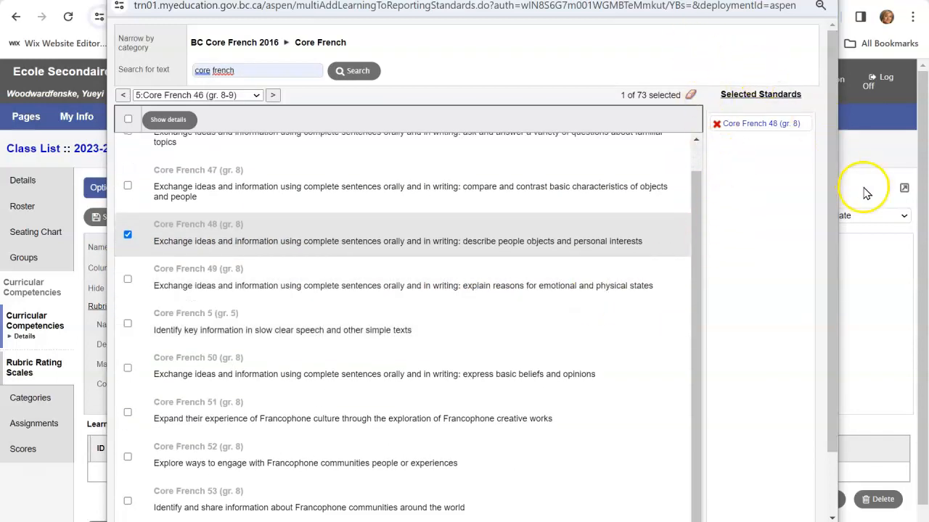
drag(833, 201, 825, 331)
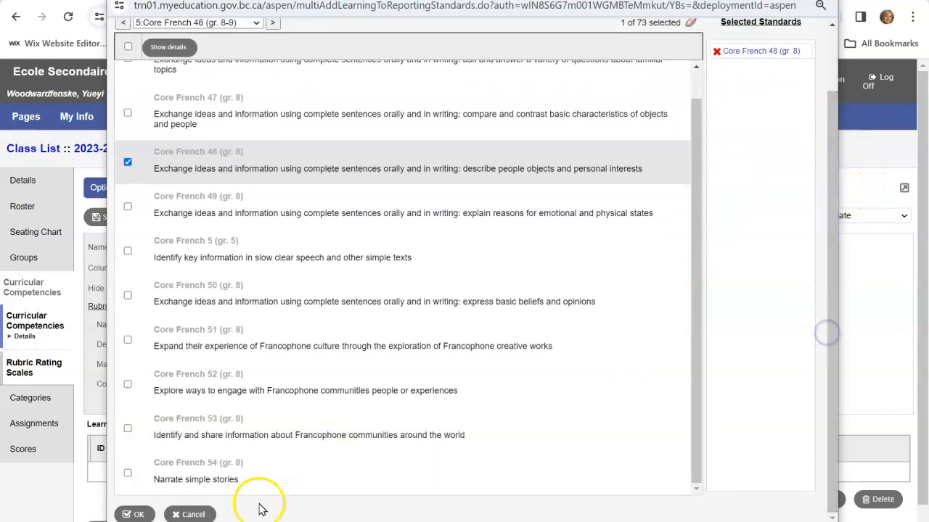
click(133, 514)
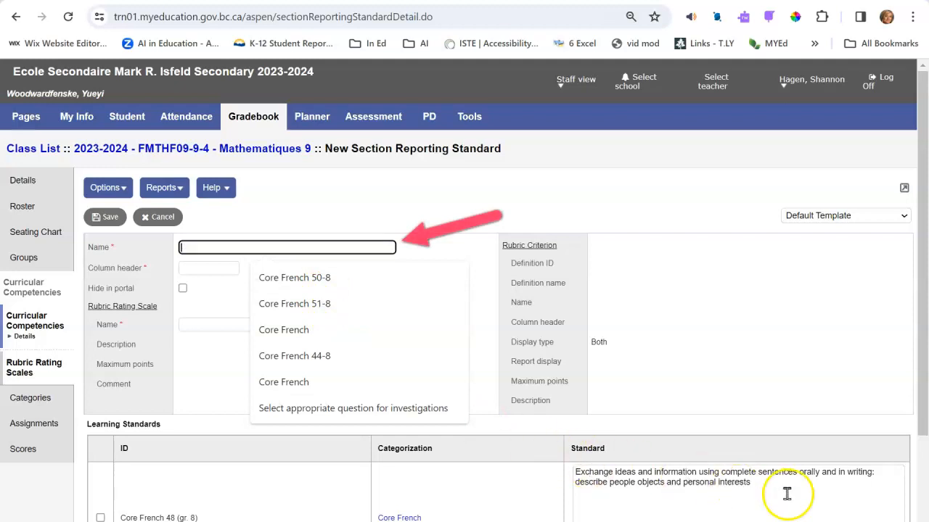
Name the reporting standard "describe people and object by exchanging ideas and info" and set its column header to "CFR 48".
text(describe people and object by exchanging ideas and info)
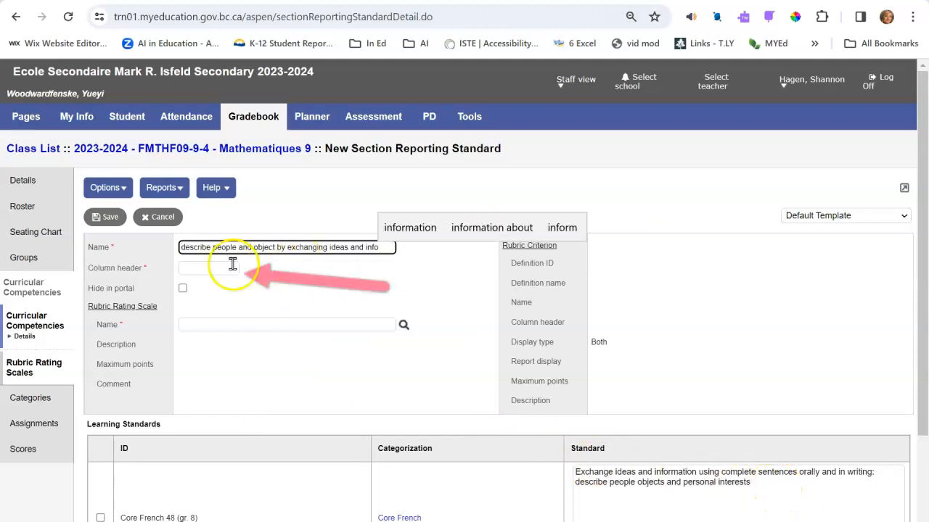
click(211, 268)
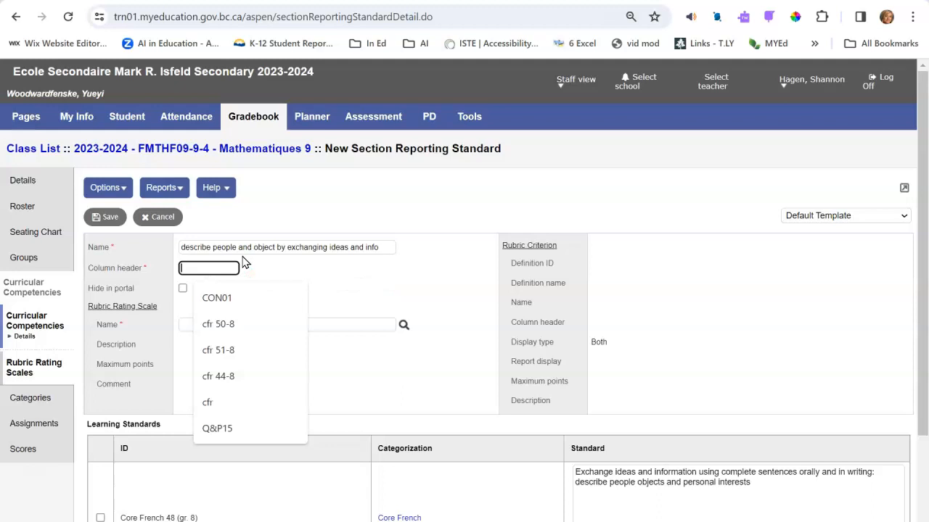
scroll(254, 472, down, 1)
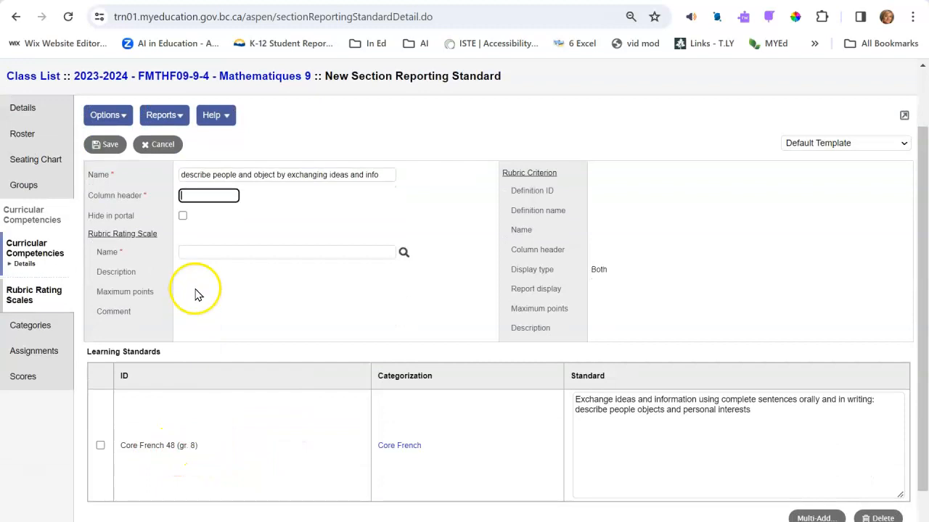
text(CFR 48)
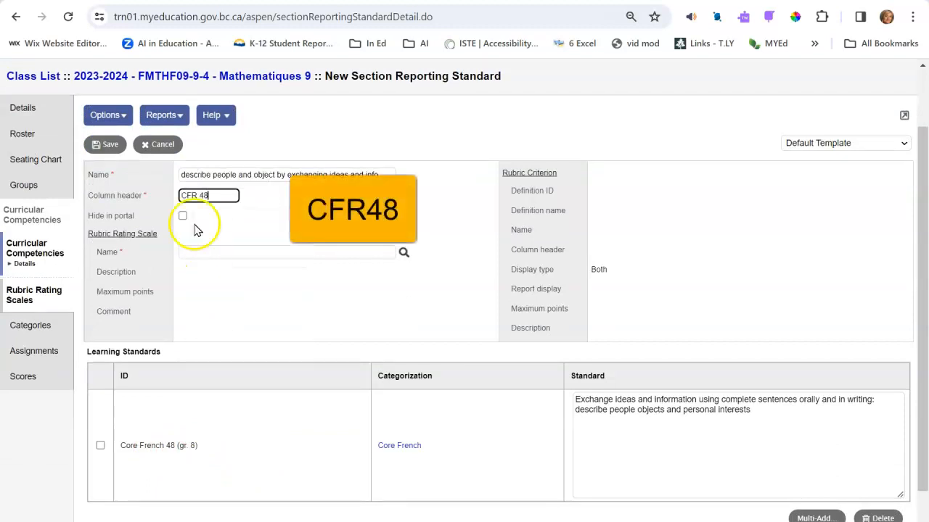
Assign the 05 - EMG-DEV-PRF-EXT rubric rating scale and save the new reporting standard.
click(404, 255)
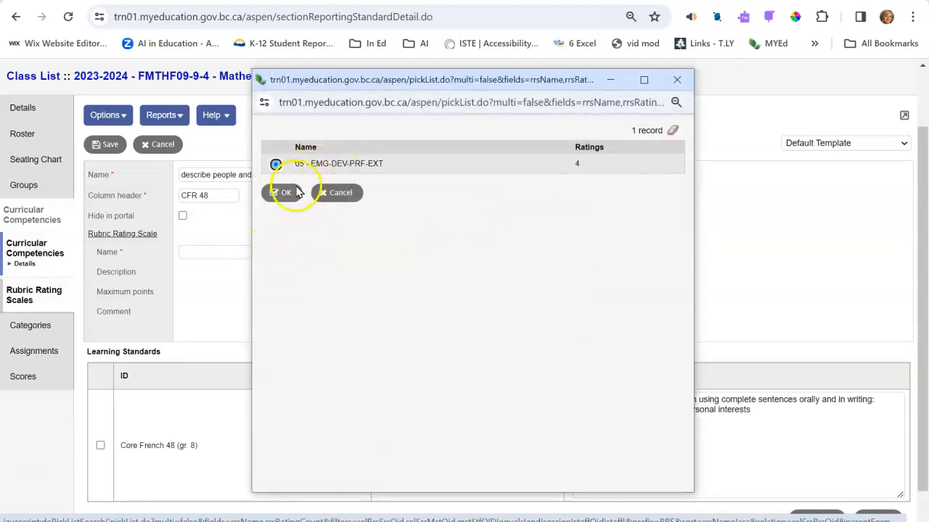
click(288, 193)
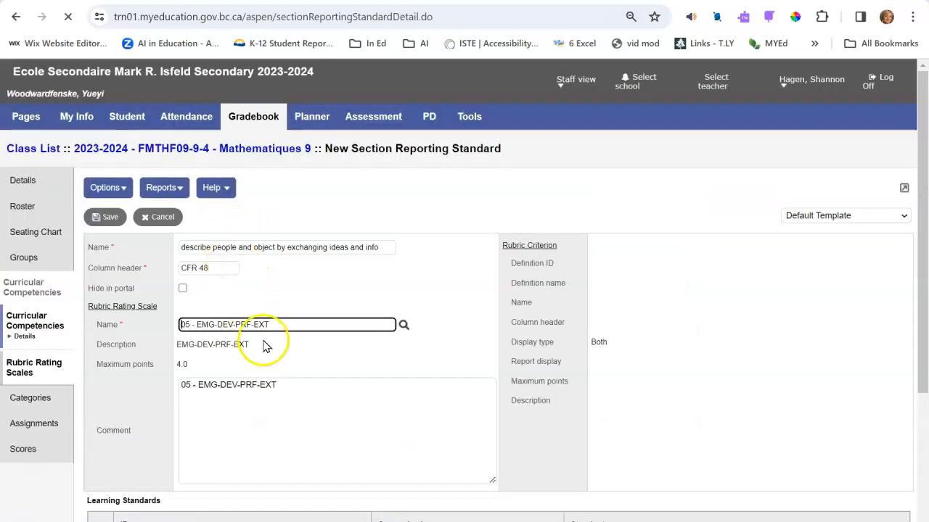
scroll(338, 353, down, 3)
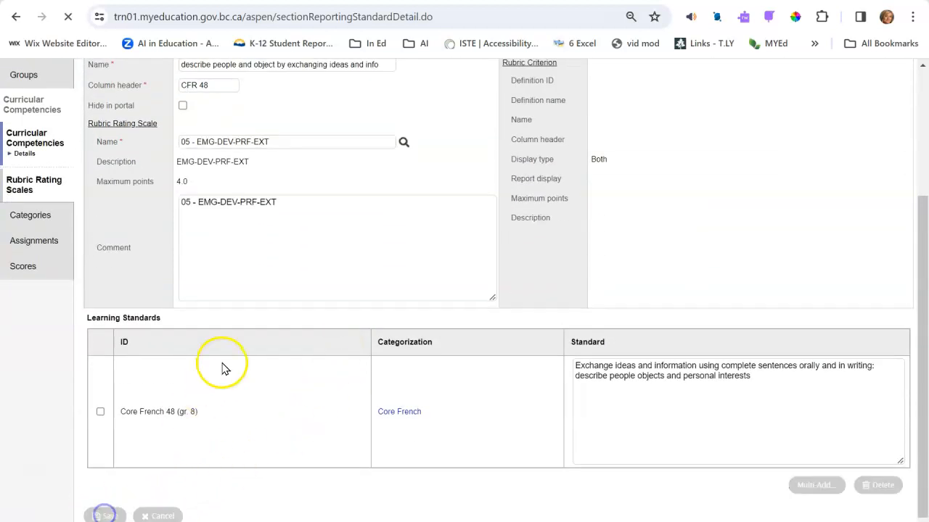
Add the "describe people and object by exchanging ideas and info" standard to the Rational Number Activity assignment and open the assignment's scores.
scroll(203, 348, up, 3)
click(48, 398)
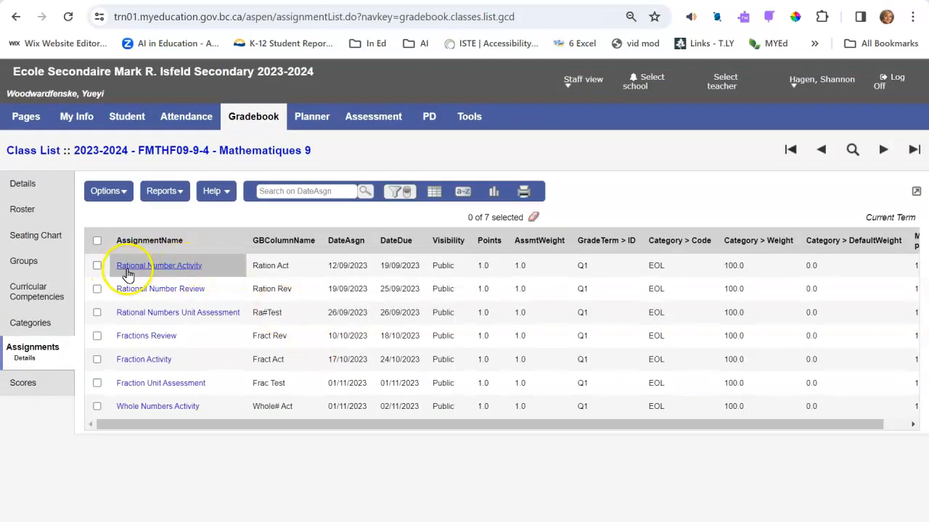
click(125, 267)
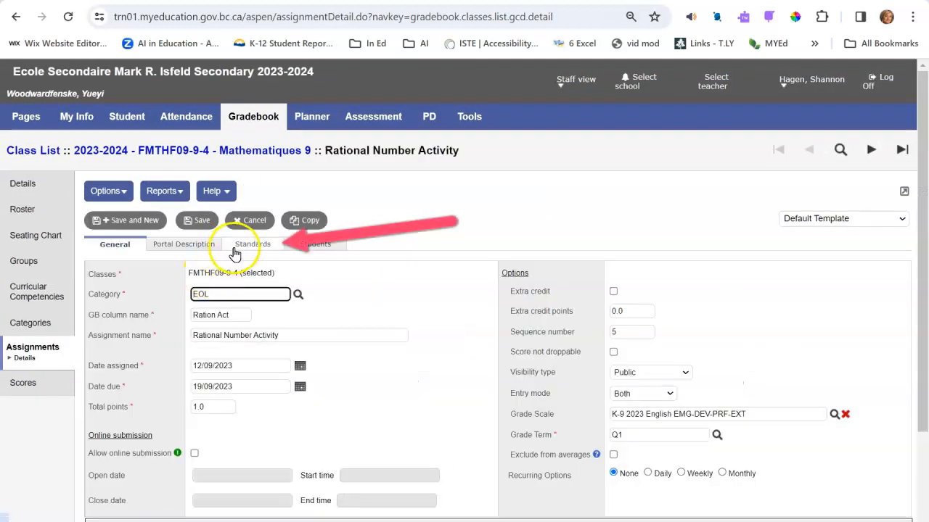
click(246, 245)
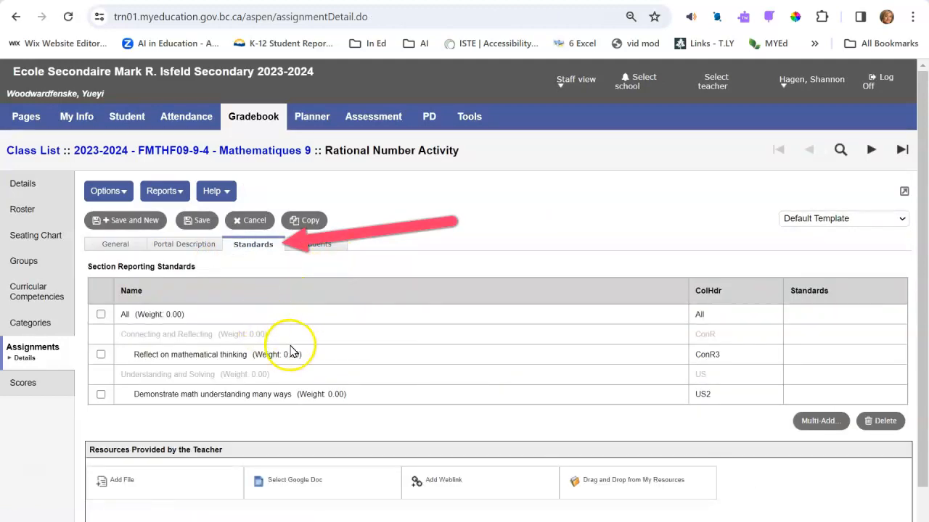
click(811, 421)
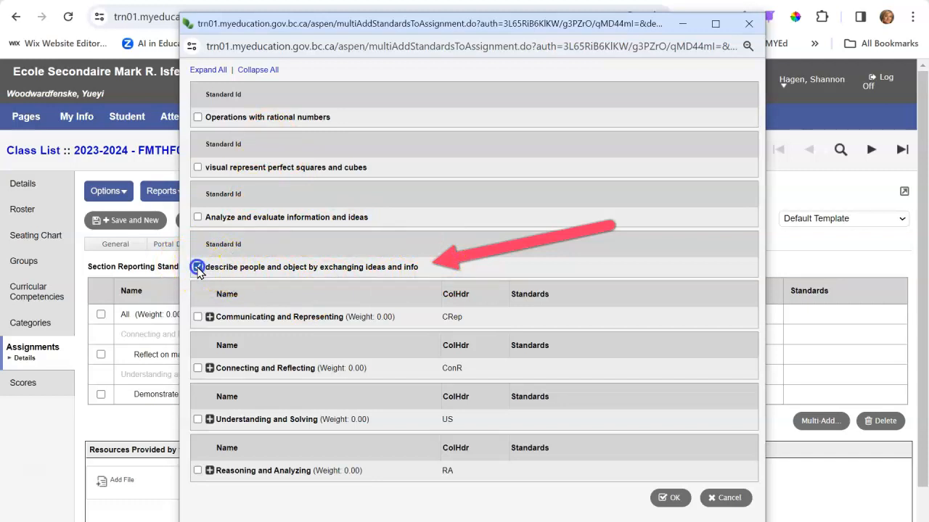
click(670, 499)
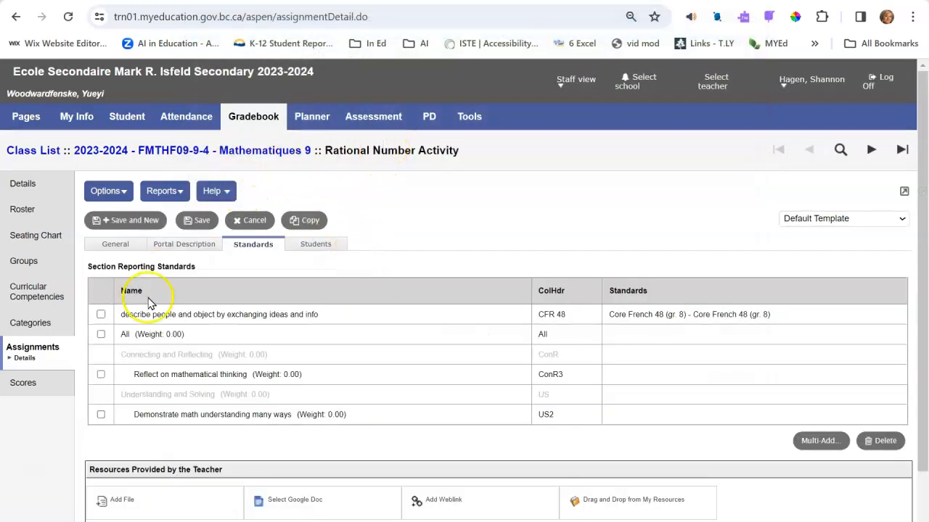
click(25, 387)
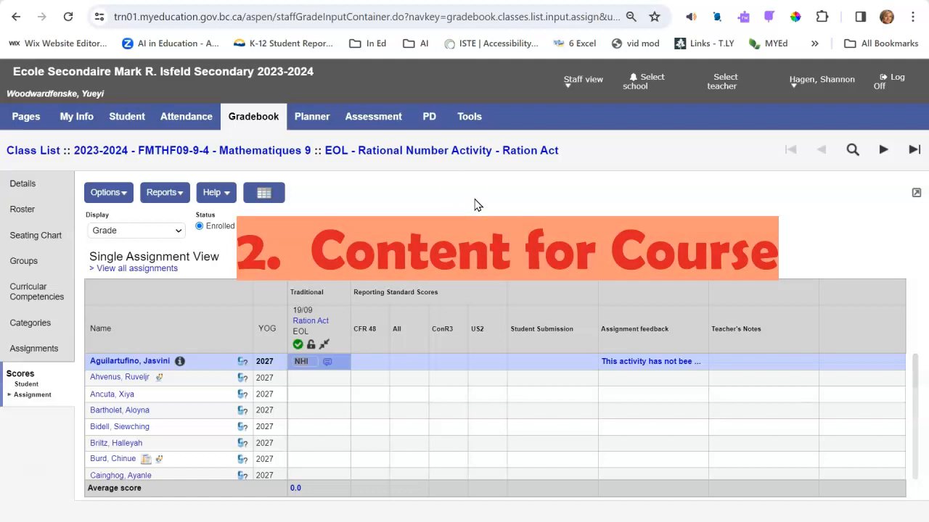
Switch to the BC curriculum website's Mathematics 8 page and expand the elaboration of the "perfect squares and cubes" content standard.
click(334, 151)
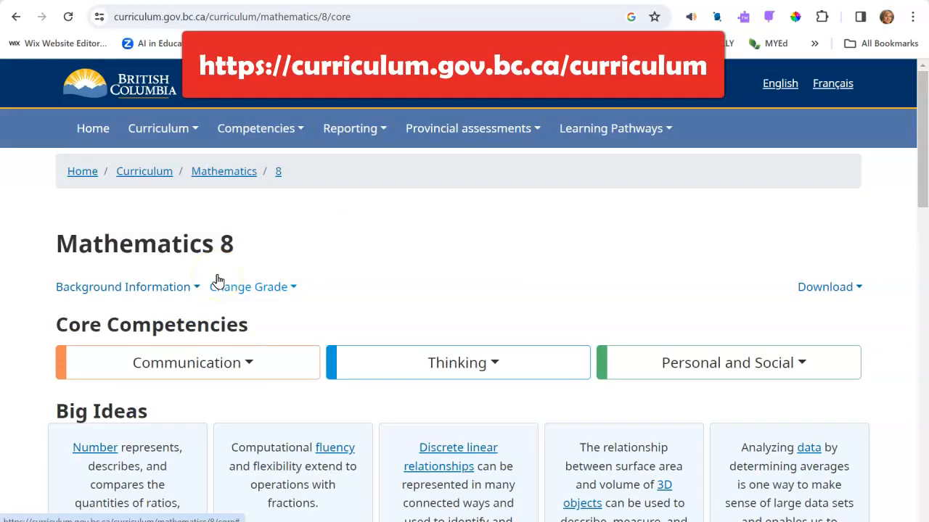
scroll(218, 281, down, 8)
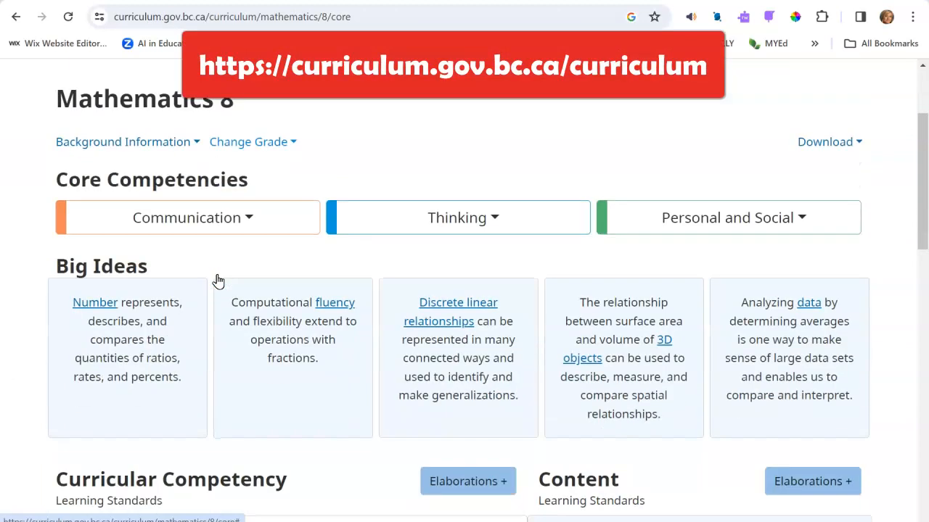
mouse_move(570, 132)
scroll(602, 218, up, 2)
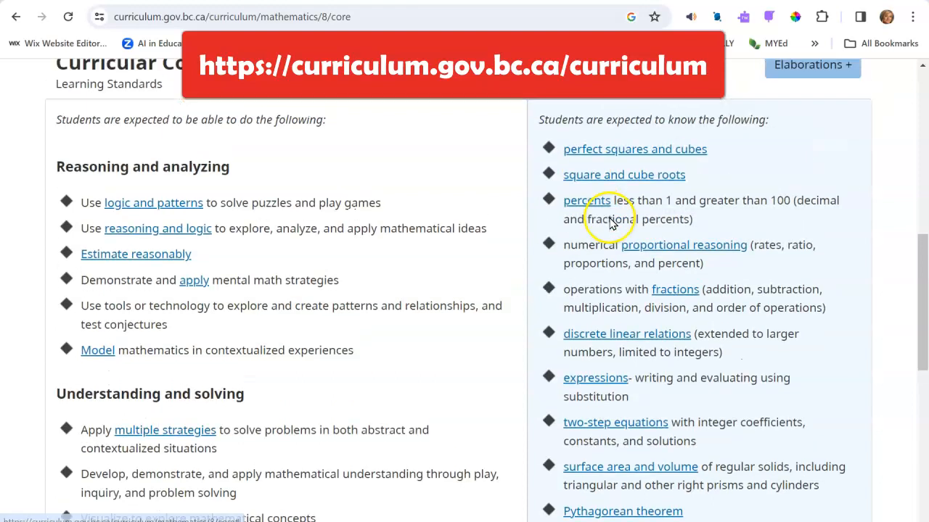
mouse_move(566, 304)
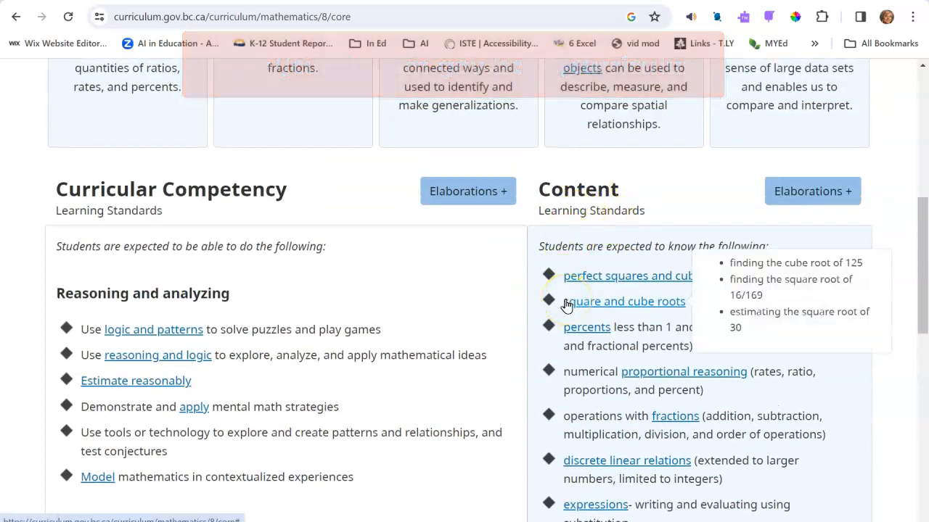
click(691, 279)
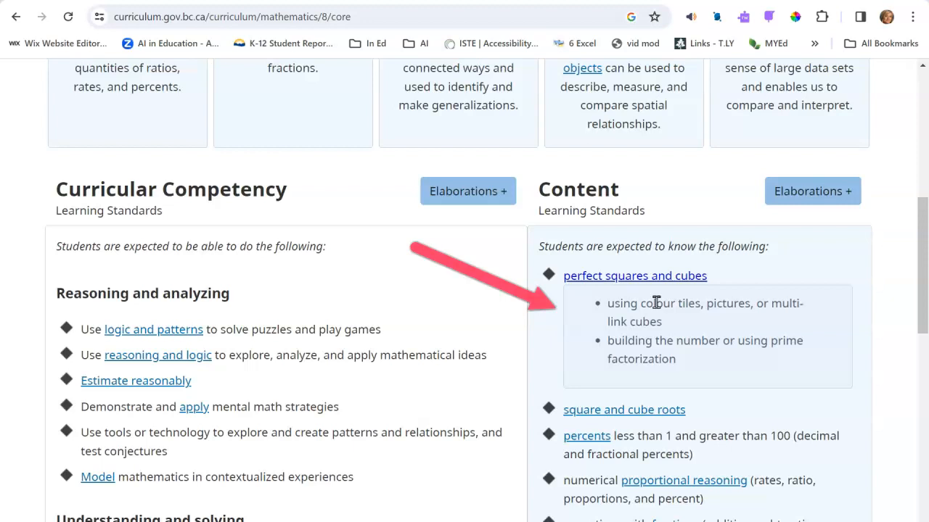
Switch back to MyEducation BC and start a new section reporting standard named "Recognizing perfect squares in a visual format" with column header "CON01".
click(628, 266)
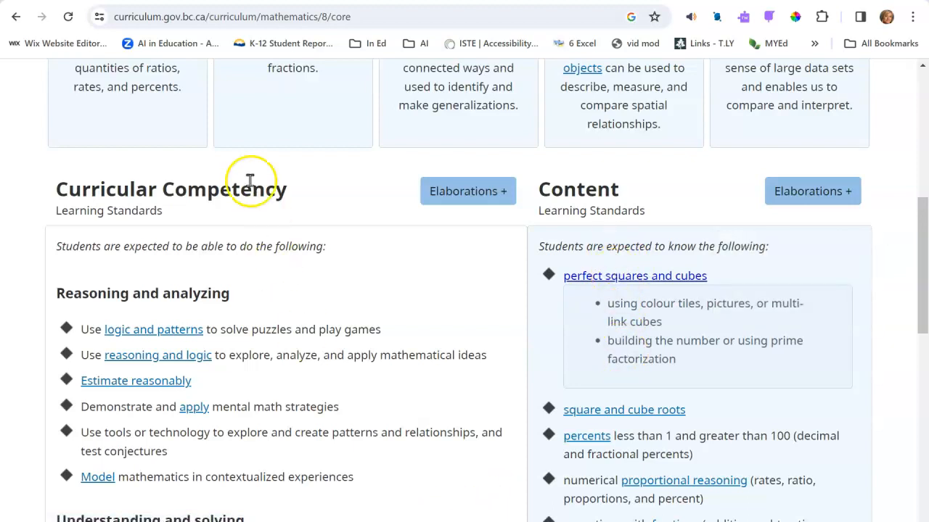
click(133, 1)
click(126, 202)
click(110, 216)
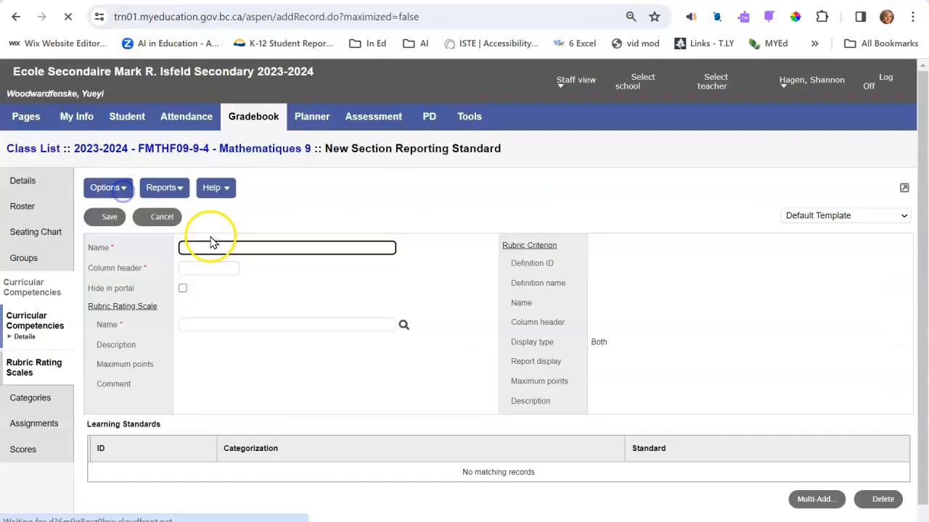
click(211, 248)
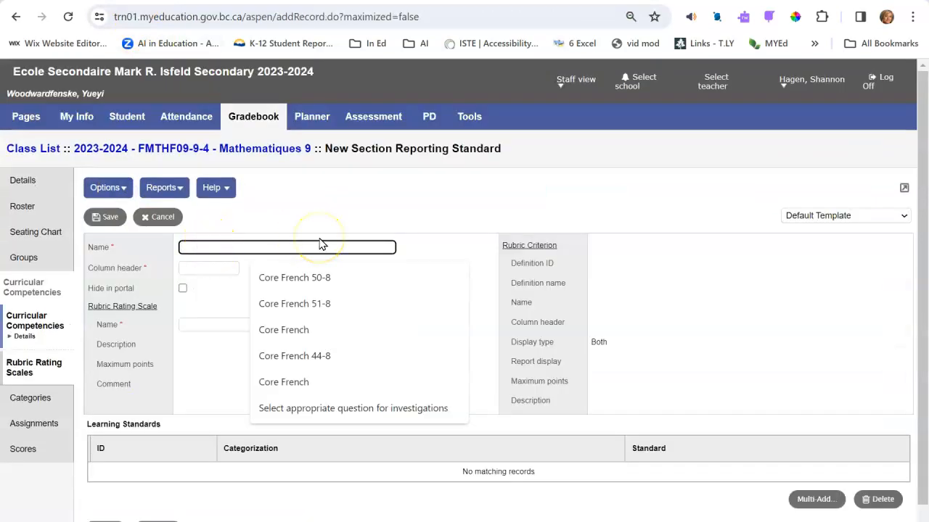
text(Re)
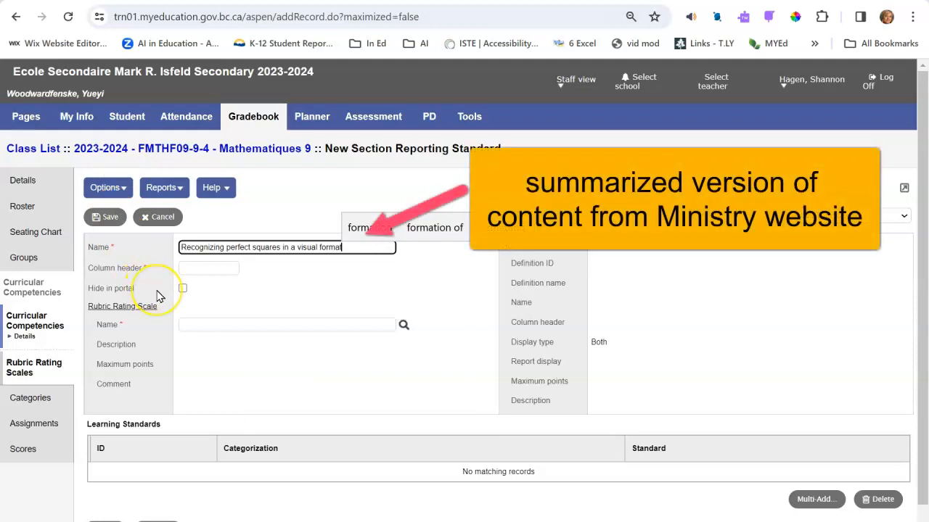
click(188, 265)
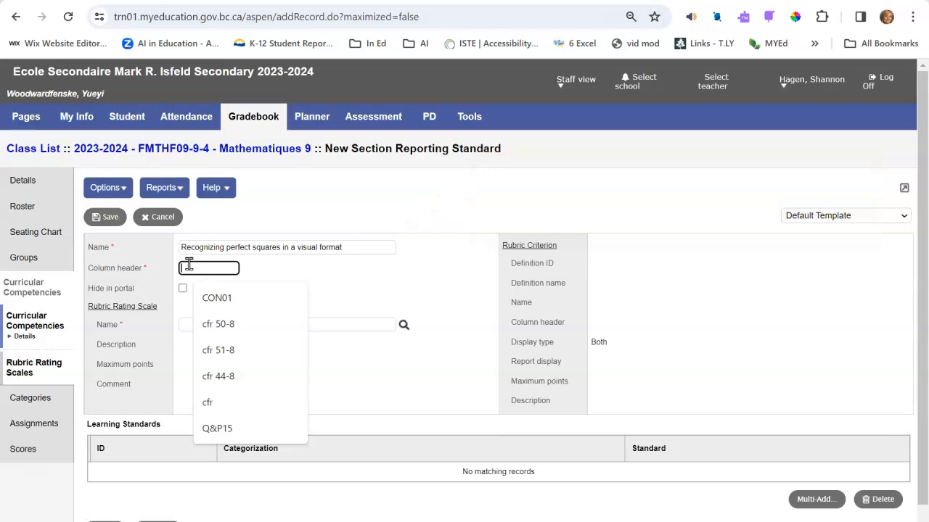
text(CON)
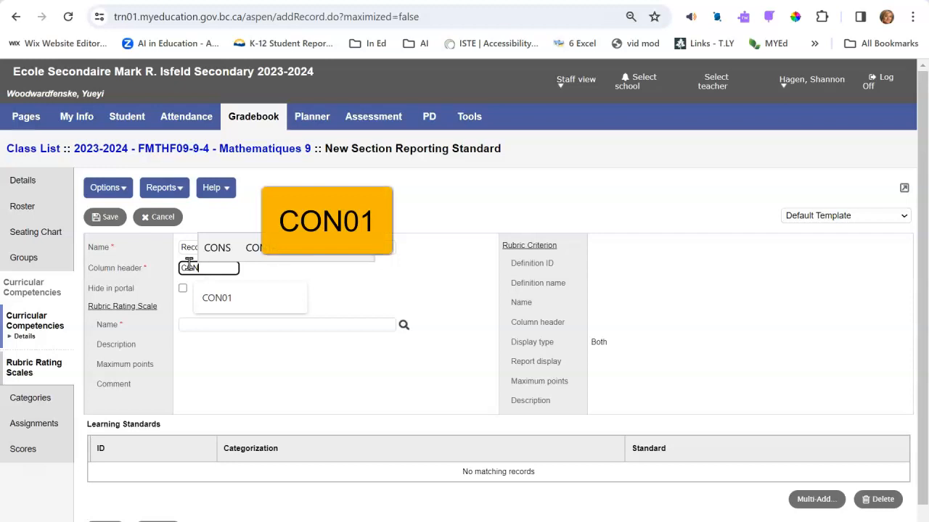
text(01)
click(210, 268)
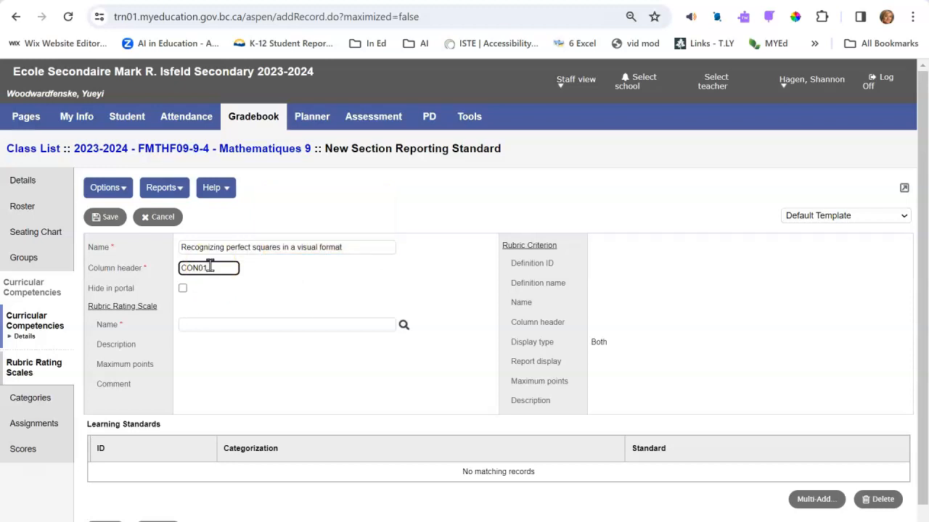
Assign the 05 - EMG-DEV-PRF-EXT rubric rating scale to the perfect squares standard and save it.
click(404, 325)
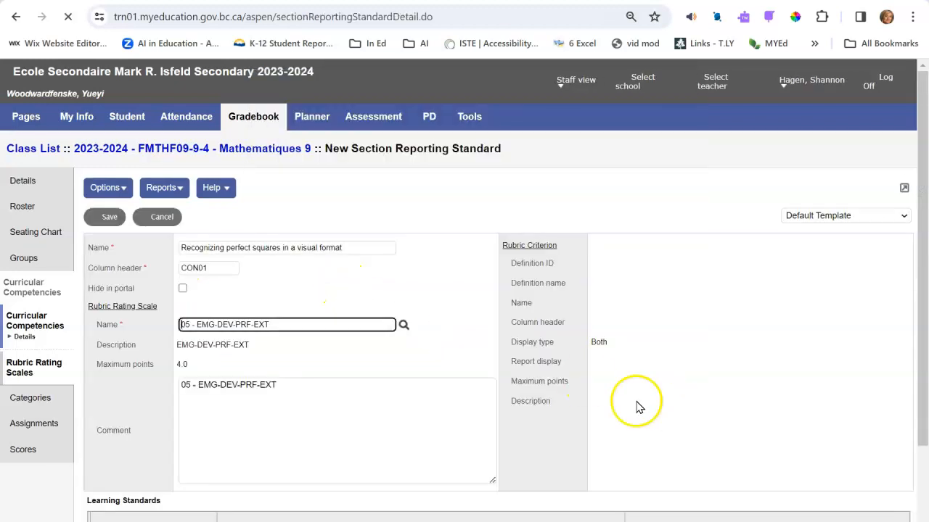
scroll(334, 444, down, 2)
scroll(290, 444, up, 2)
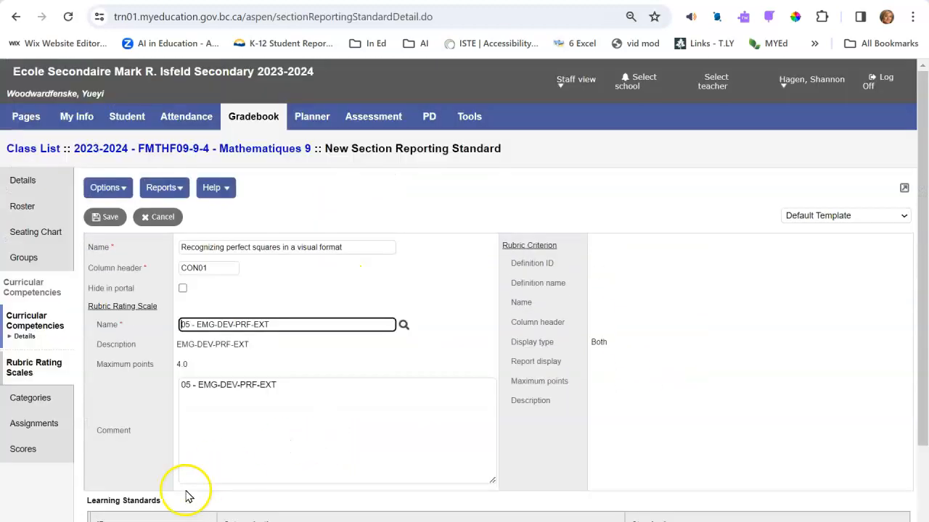
scroll(184, 413, down, 2)
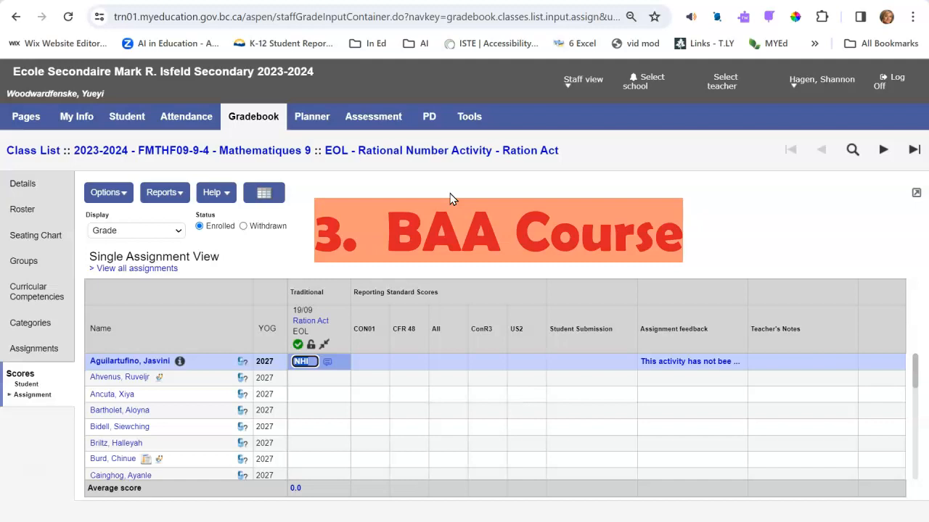
Start another reporting standard in the class's curricular competencies, naming it "All" with column header "ALL".
click(28, 298)
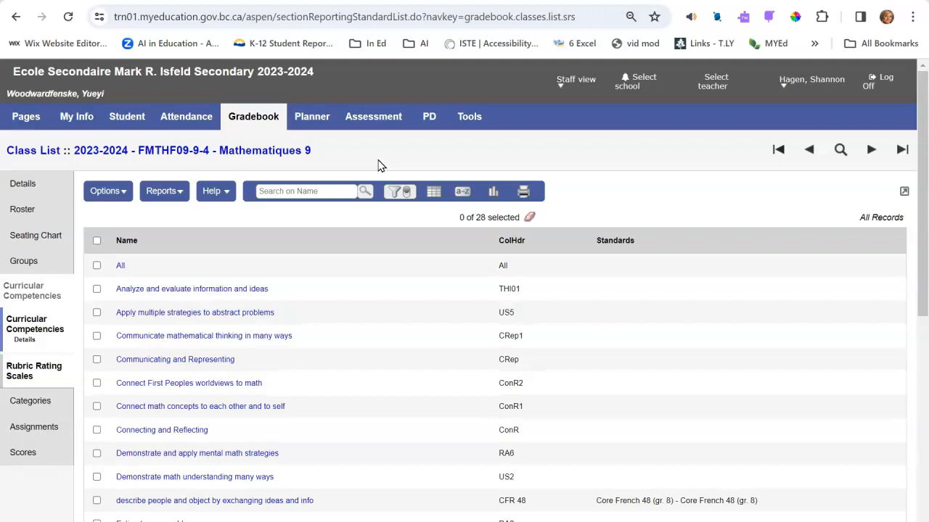
click(120, 192)
click(127, 219)
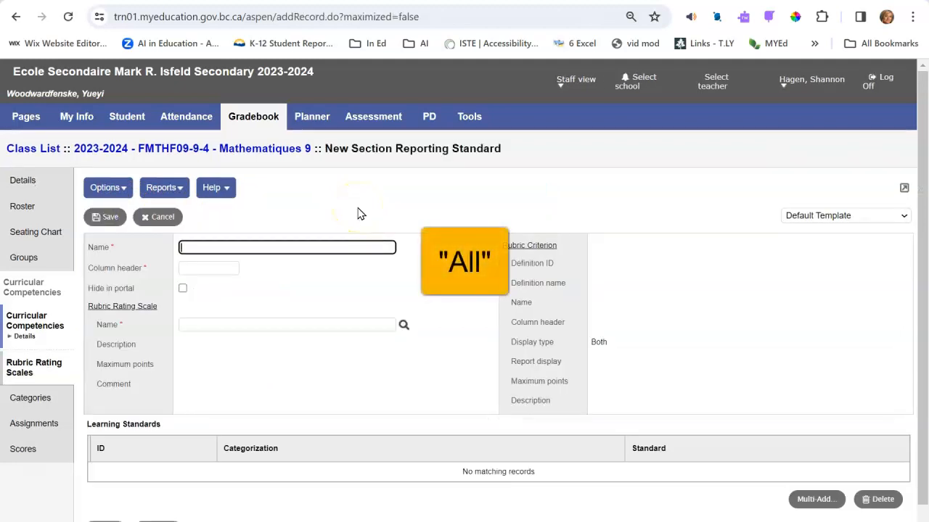
text(All)
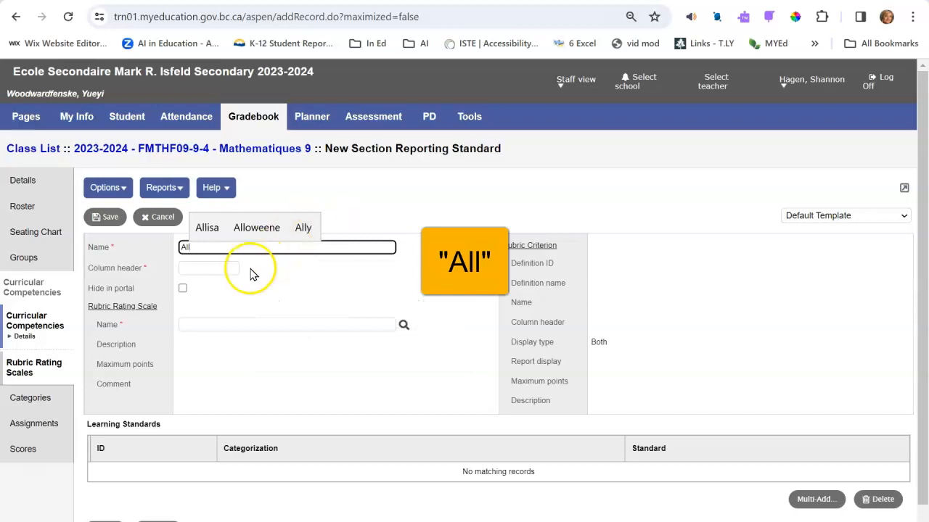
click(223, 267)
text(ALL)
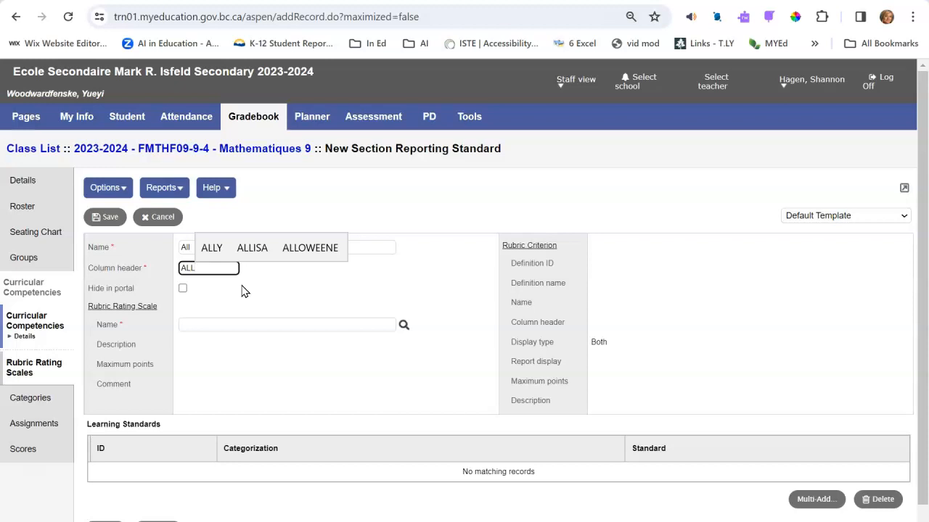
click(243, 280)
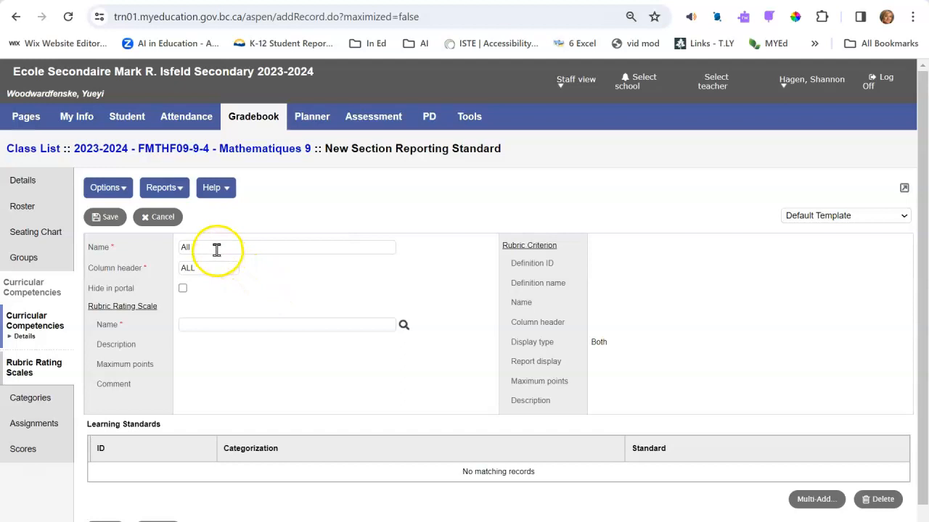
click(209, 267)
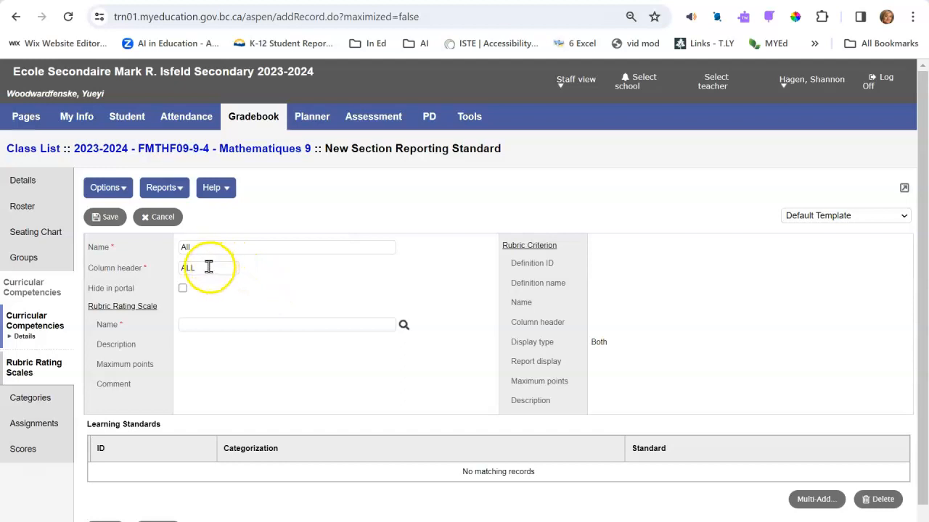
Assign the 05 - EMG-DEV-PRF-EXT rubric rating scale to the "All" reporting standard.
click(404, 326)
click(280, 193)
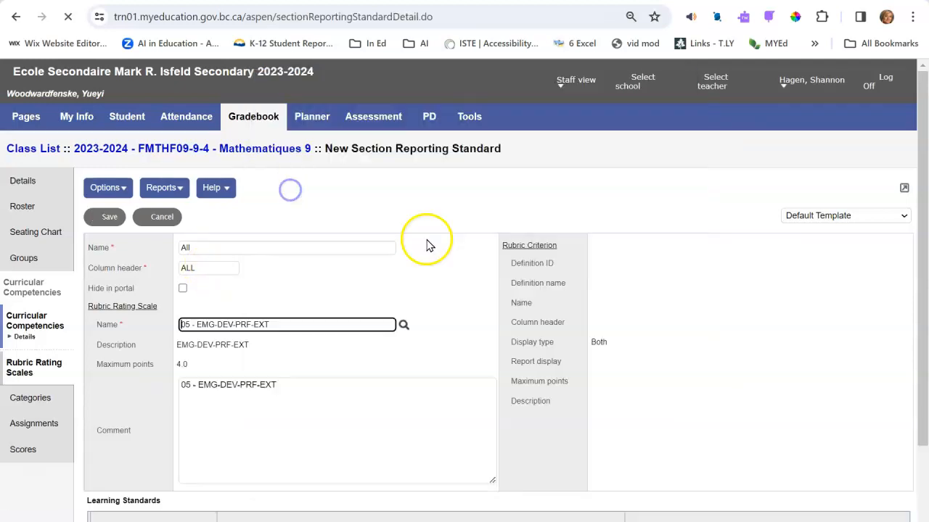
scroll(409, 303, down, 1)
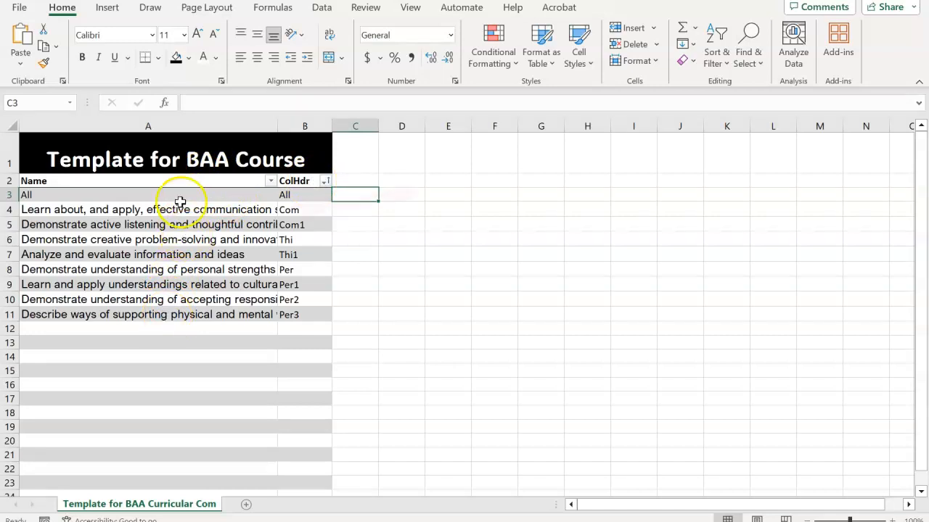
Copy "Learn about, and apply, effective communication skills" from the Excel BAA template as the new MyEducation BC standard's name and set its column header to "ECS01".
click(203, 211)
key(ctrl+c)
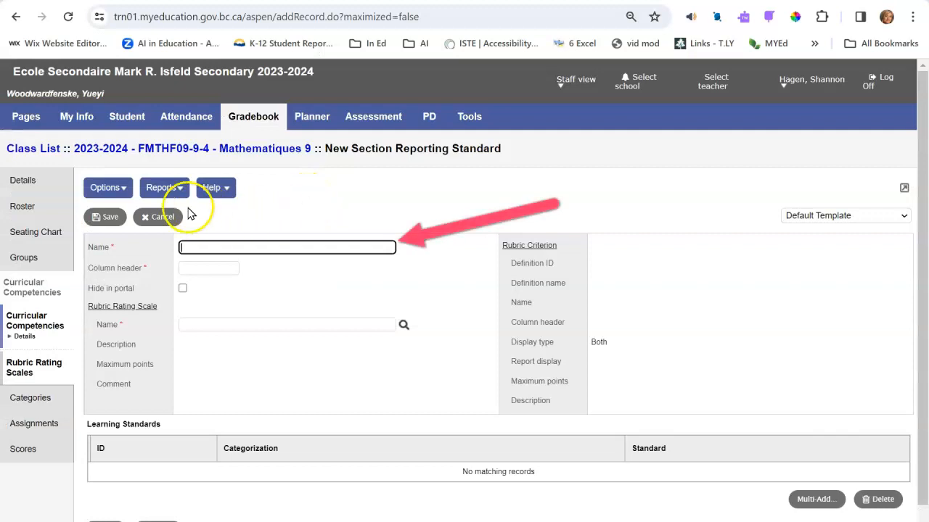
click(206, 248)
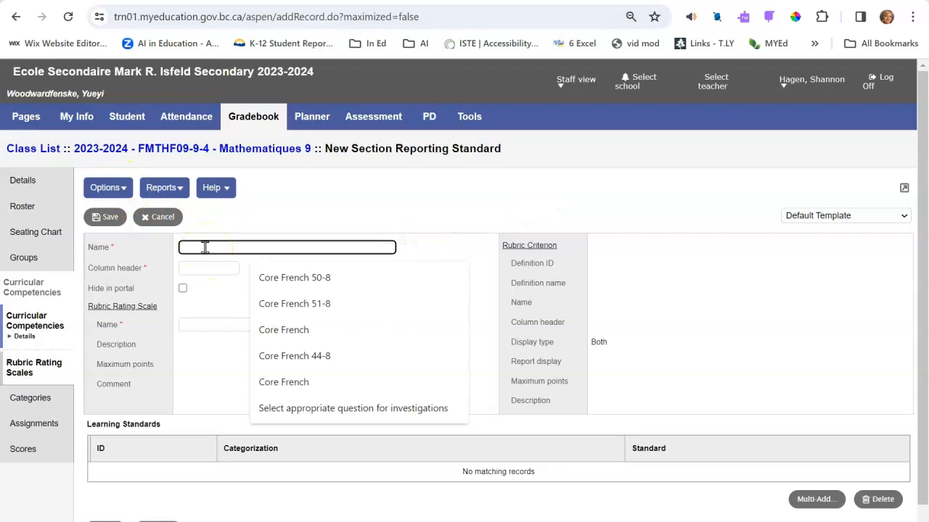
key(ctrl+v)
click(211, 268)
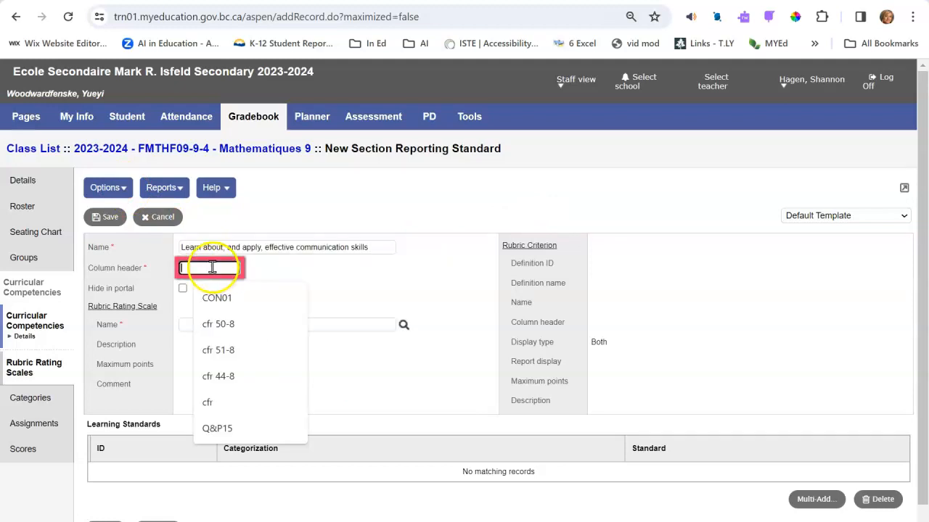
text(ECS01)
Assign the 05 - EMG-DEV-PRF-EXT rubric rating scale to the effective communication skills standard and save it.
click(403, 324)
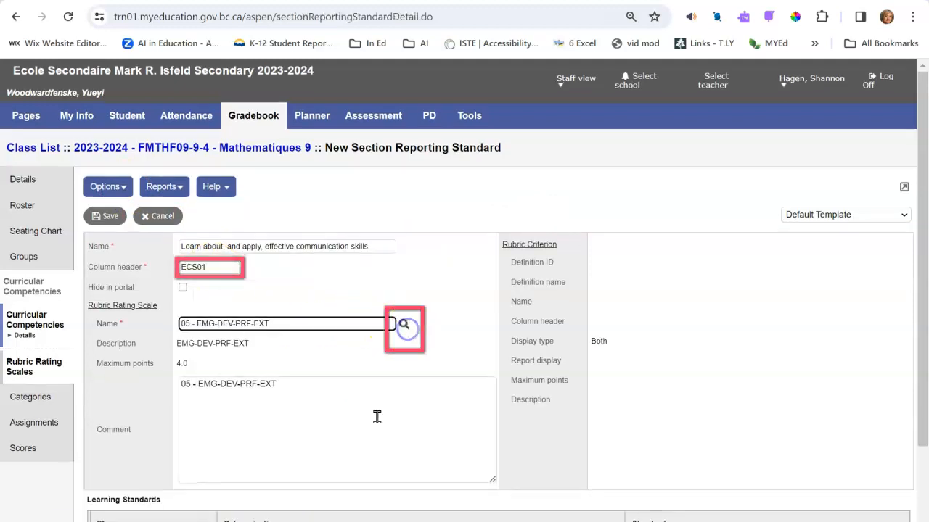
scroll(350, 435, down, 2)
click(109, 516)
click(460, 147)
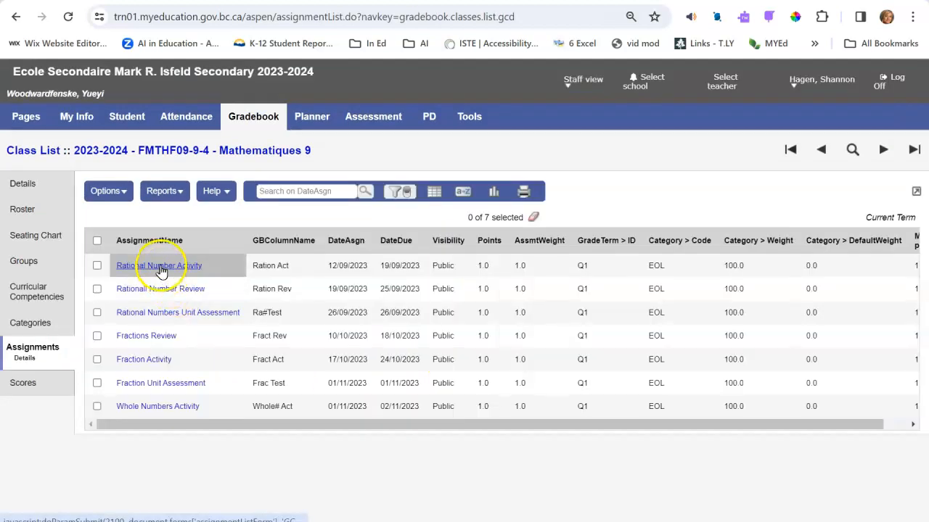
Open the Rational Number Activity assignment's reporting standards and bring up the selection list for adding more standards.
click(157, 266)
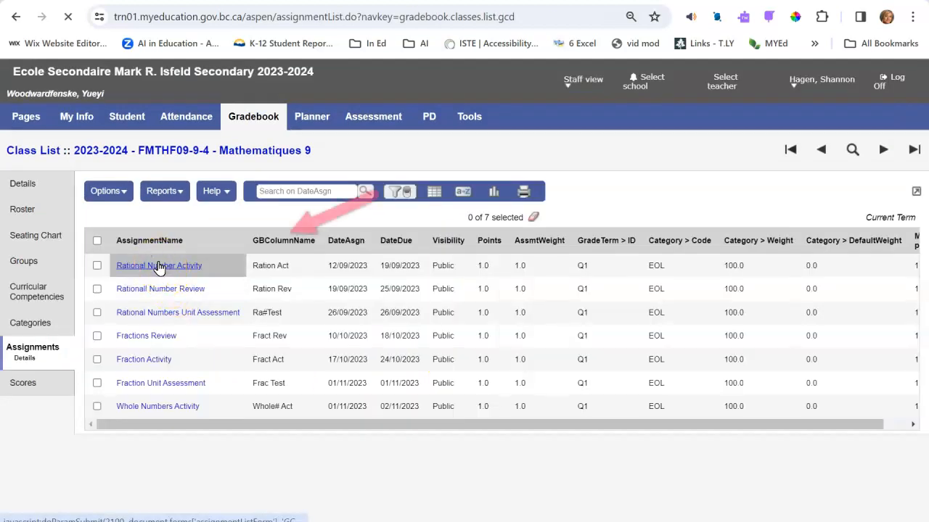
click(246, 219)
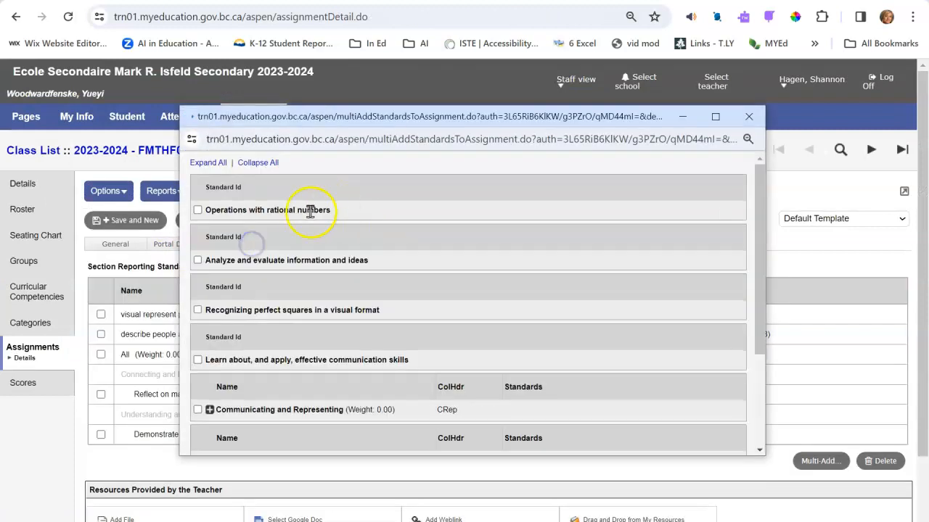